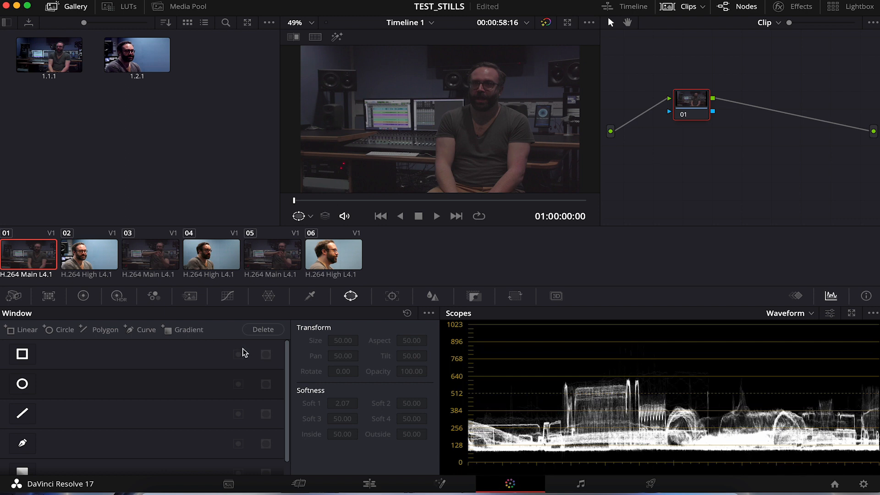
- Review the ungraded clips across the timeline and the two saved stills in the gallery
click(87, 257)
click(178, 260)
click(206, 260)
click(286, 262)
click(353, 259)
click(42, 256)
click(98, 261)
click(24, 257)
click(110, 263)
click(151, 261)
click(191, 264)
click(275, 261)
click(332, 263)
click(39, 257)
click(88, 258)
click(57, 259)
click(91, 263)
click(41, 260)
click(53, 63)
click(134, 56)
click(57, 66)
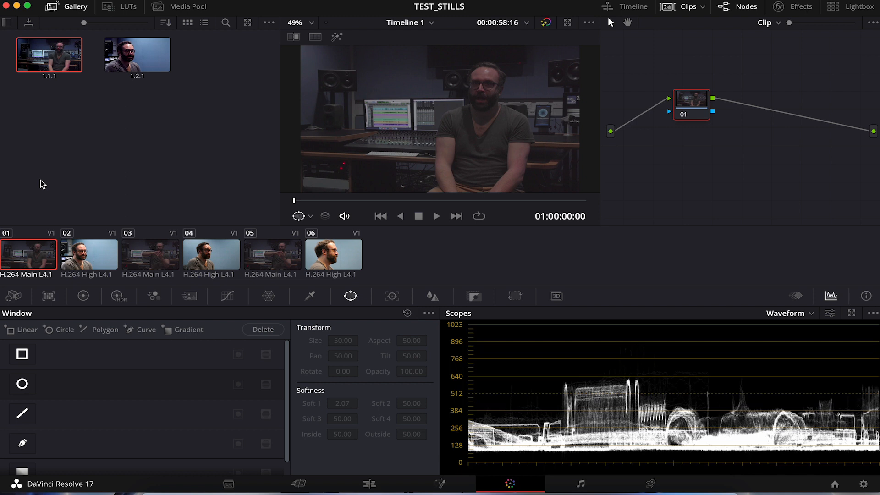
- Give clip 02 a high-contrast black-and-white look with saturation 0 and contrast 1.548
click(87, 252)
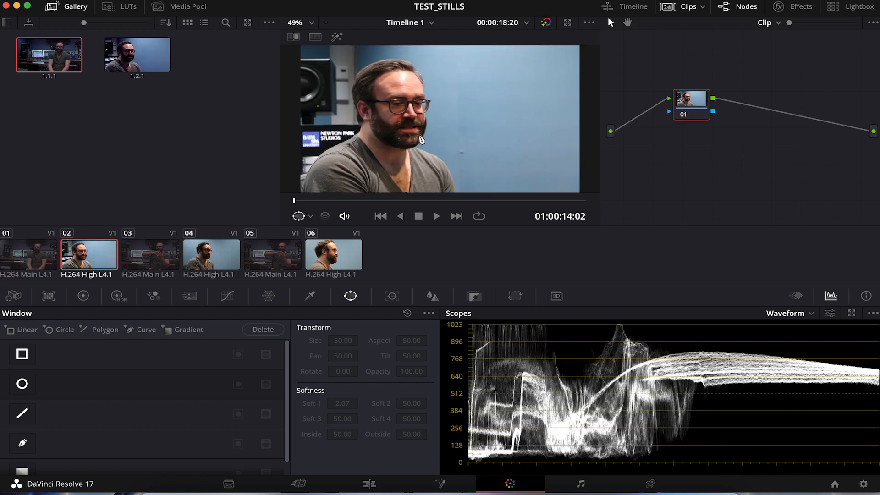
click(83, 295)
drag(274, 465, 247, 464)
drag(259, 329, 280, 328)
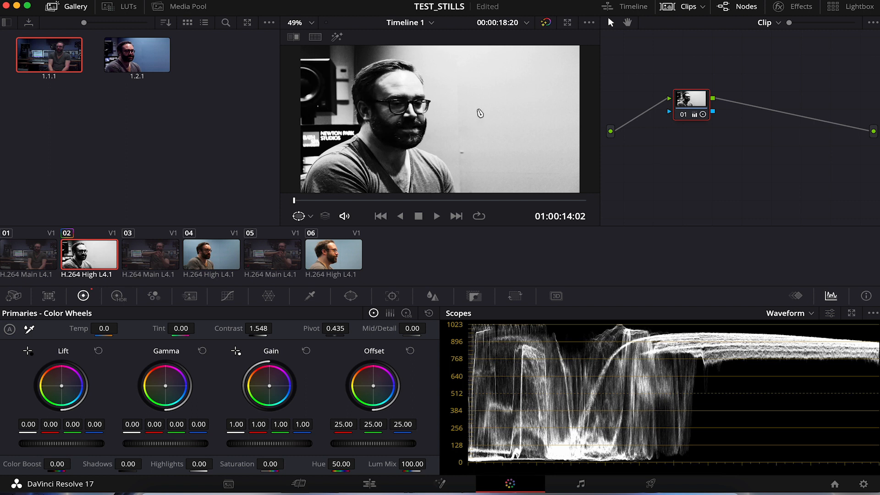
- Grab a still of clip 02's black-and-white look, and reset its node grade
right_click(460, 101)
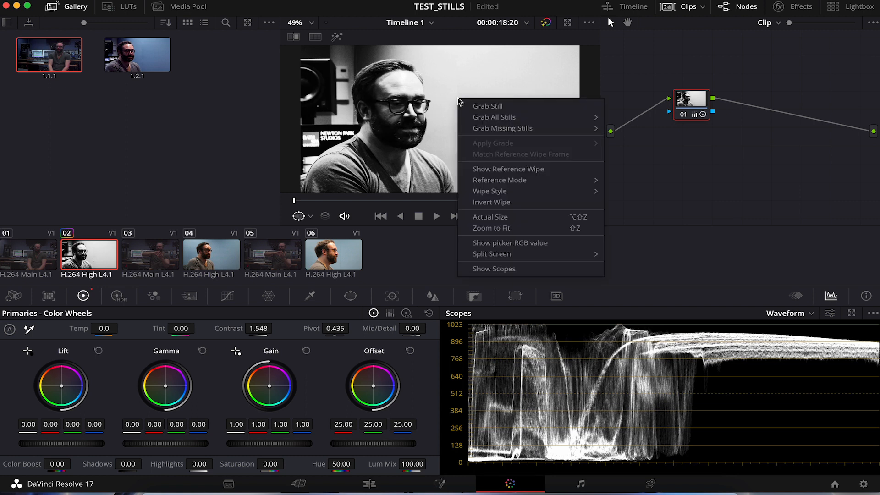
click(483, 107)
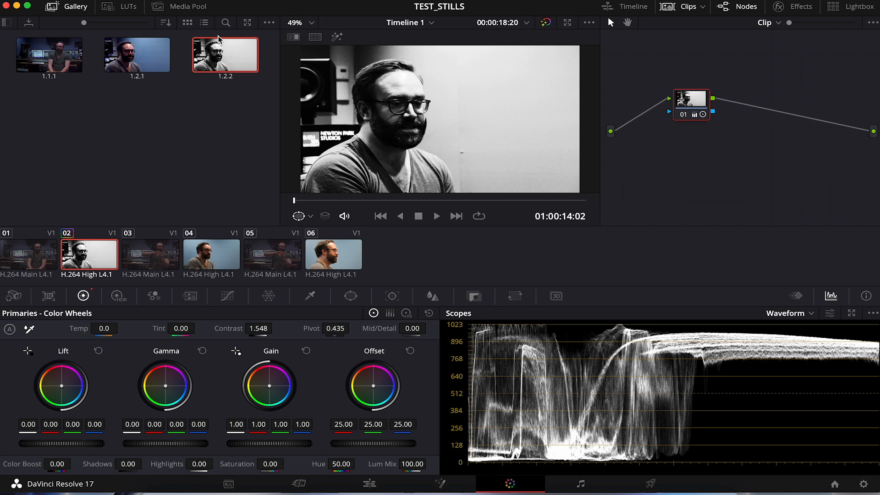
click(699, 100)
right_click(701, 104)
click(722, 110)
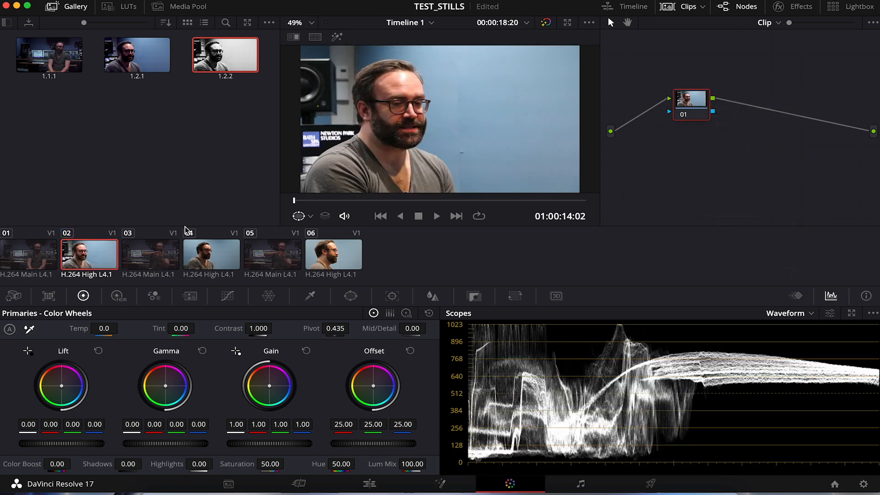
- Apply the grade from still 1.1.1 to clip 01 and select its second node
click(8, 261)
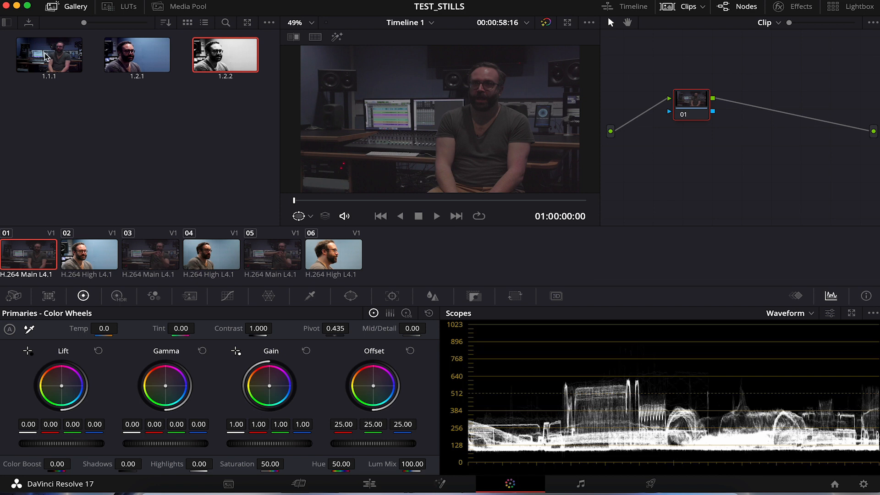
drag(47, 57, 695, 109)
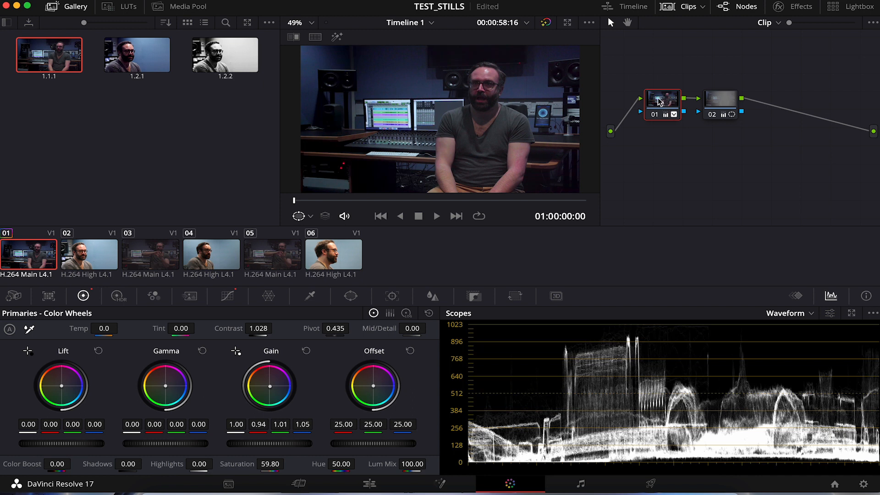
click(721, 100)
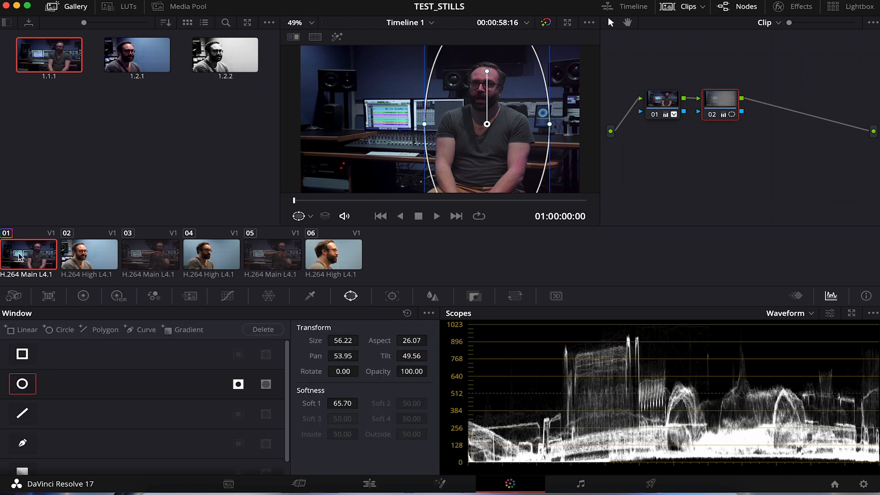
- Apply the grade from still 1.2.1 to clip 02
click(92, 253)
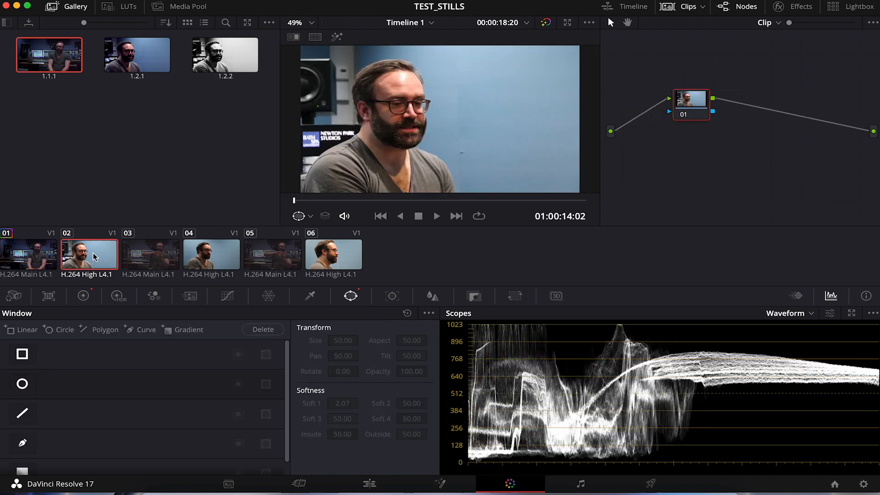
click(132, 59)
drag(132, 60, 700, 115)
- Compare the graded looks of clips 01 and 02 by switching between them
click(45, 257)
click(101, 263)
click(45, 260)
click(101, 265)
click(36, 264)
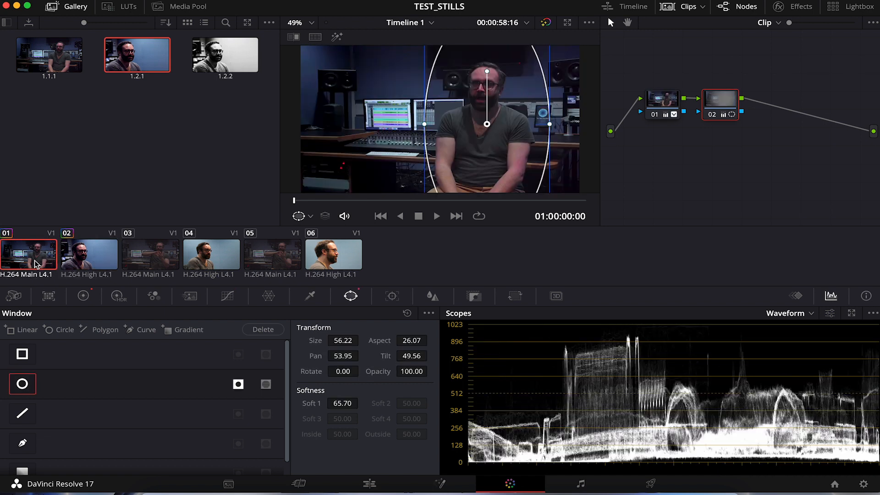
click(73, 265)
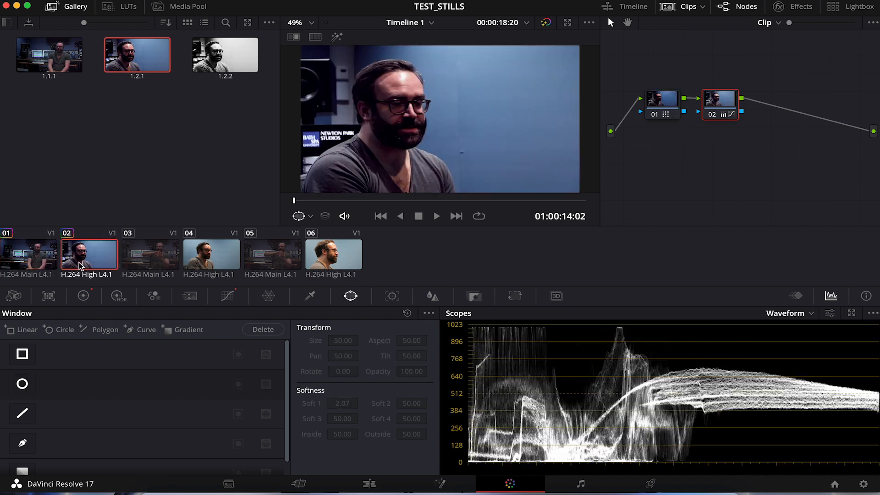
click(38, 262)
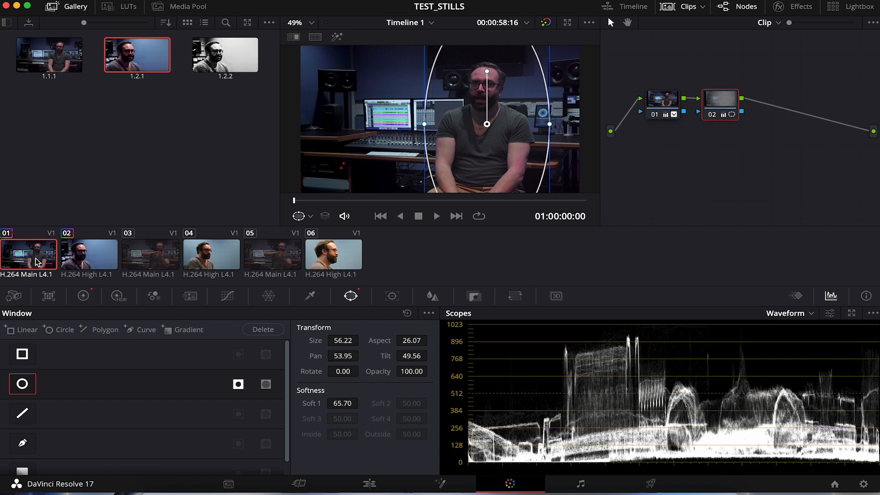
click(95, 255)
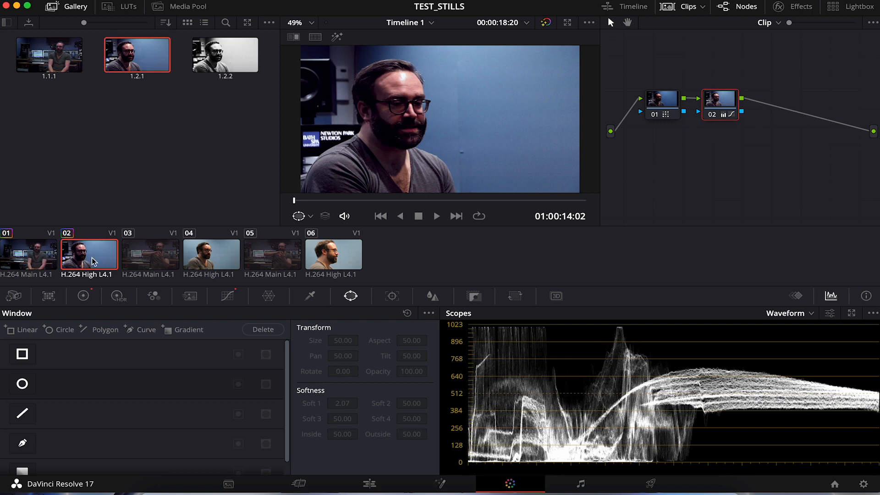
- Append the second node of still 1.1.1 after clip 02's nodes and move its circular window over the man, with pan about 45.9
click(48, 60)
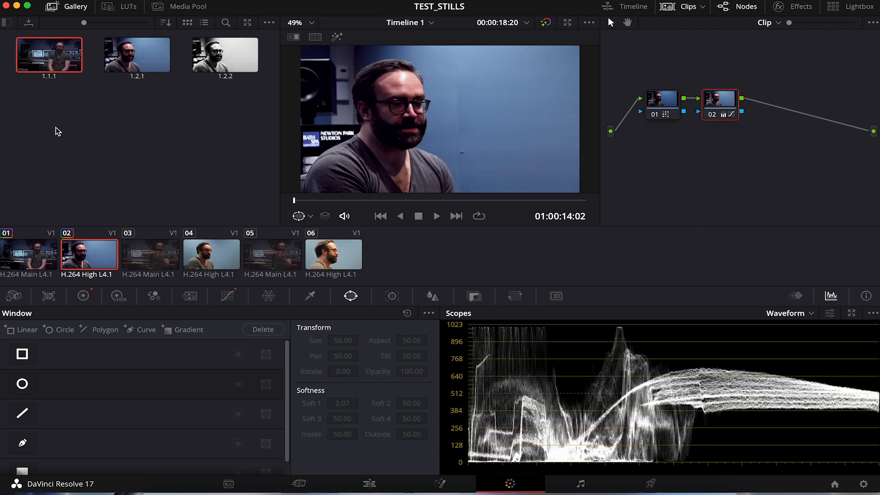
right_click(54, 59)
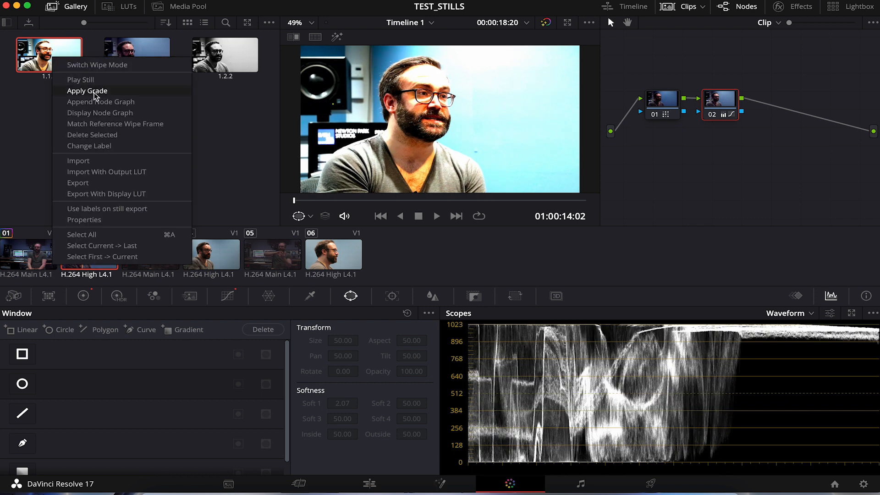
click(120, 113)
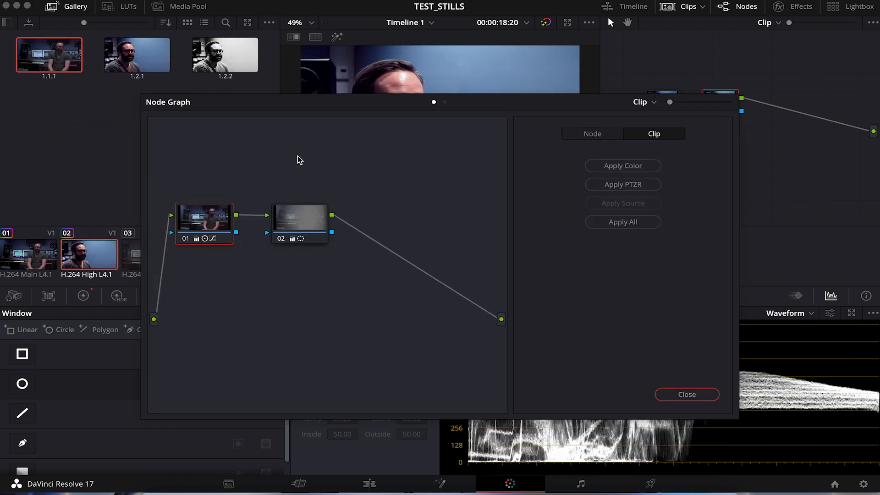
drag(320, 100, 195, 133)
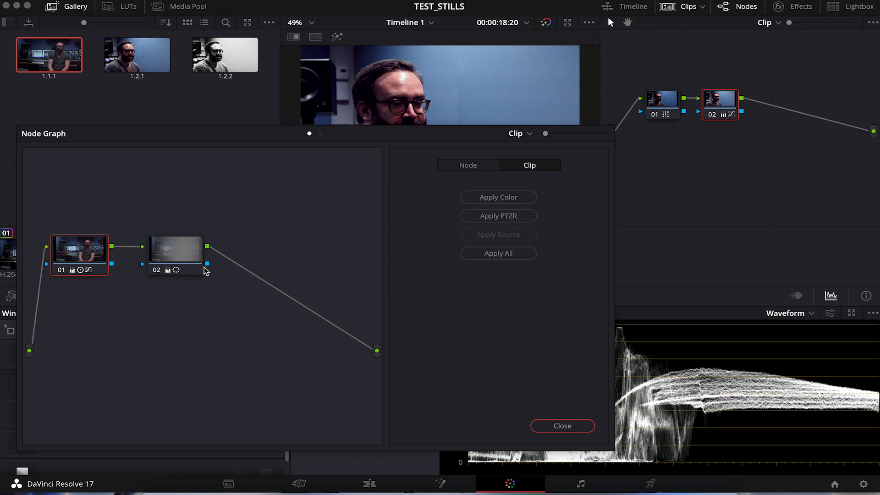
drag(173, 256, 807, 119)
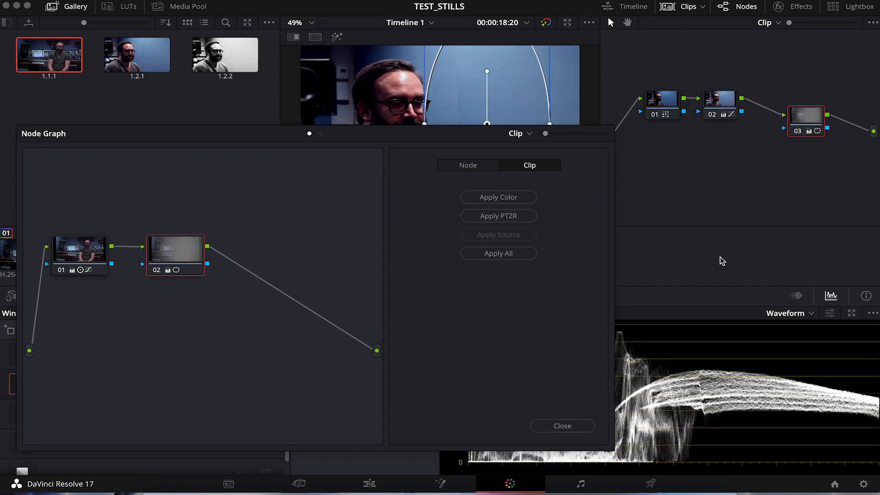
click(563, 426)
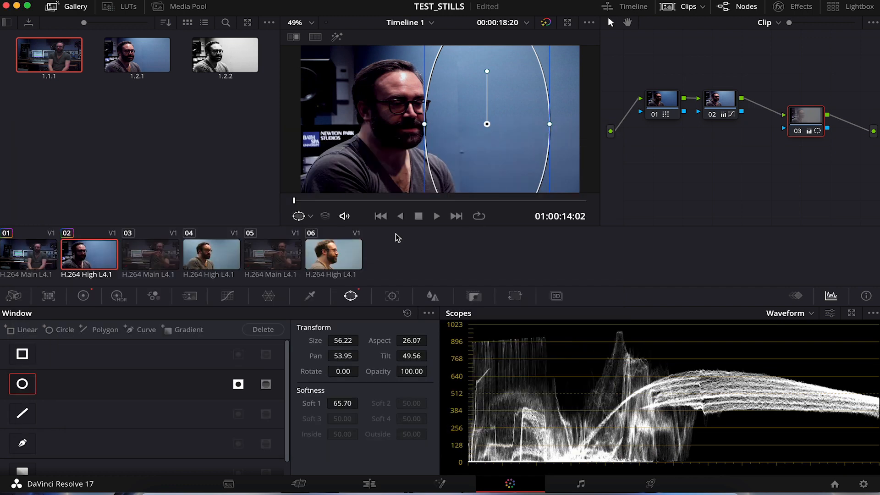
drag(488, 124, 391, 125)
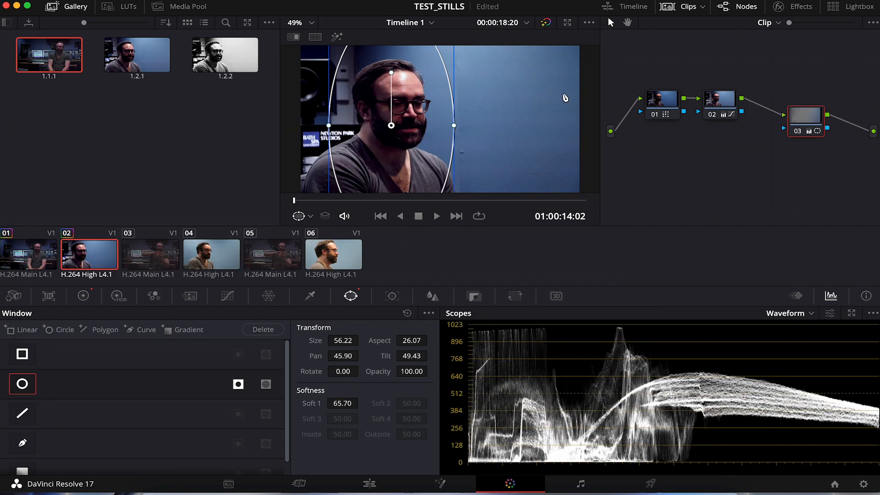
drag(814, 120, 785, 106)
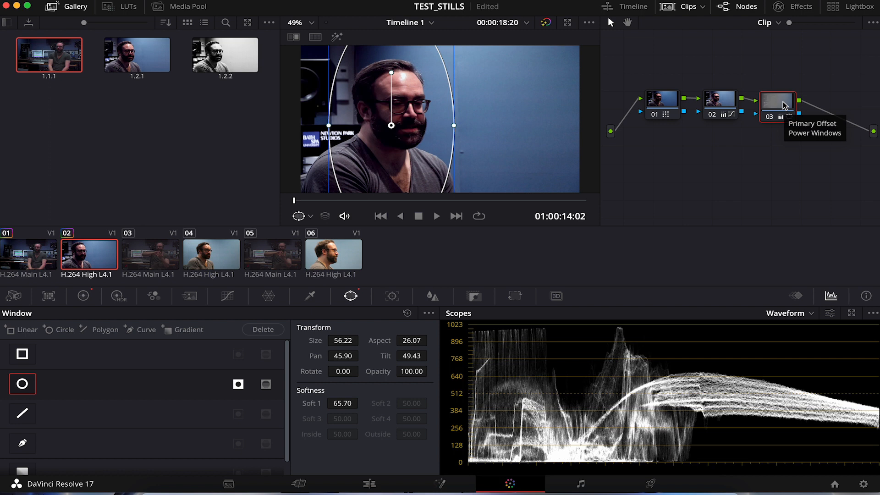
- Check how clips 01 and 02 match with the added vignette node, and compare them with ungraded clip 03
click(33, 259)
click(110, 256)
click(39, 258)
click(74, 259)
click(32, 255)
click(86, 257)
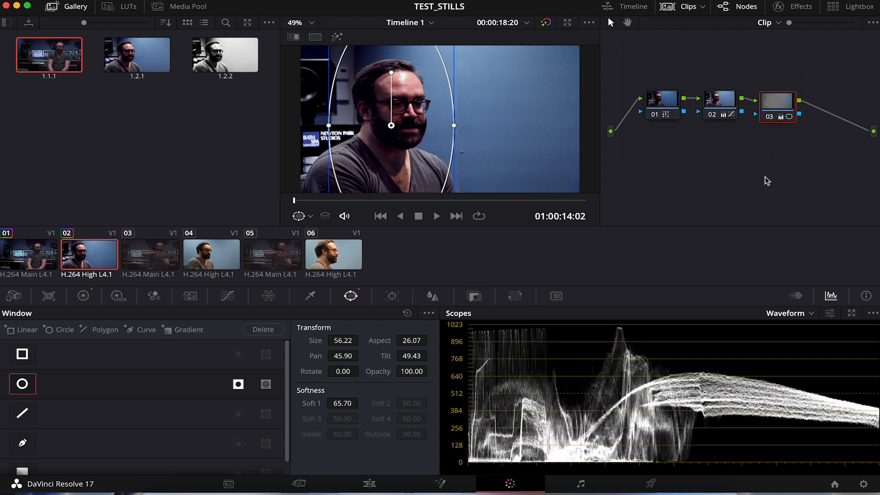
click(155, 258)
click(46, 259)
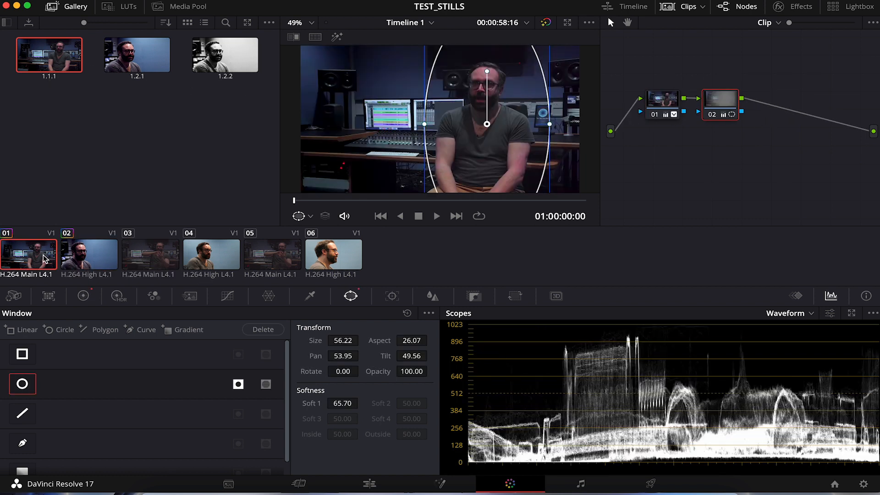
click(79, 256)
click(147, 257)
click(44, 261)
- Apply the grade from two clips prior to clips 03, 04, 05 and 06
click(149, 260)
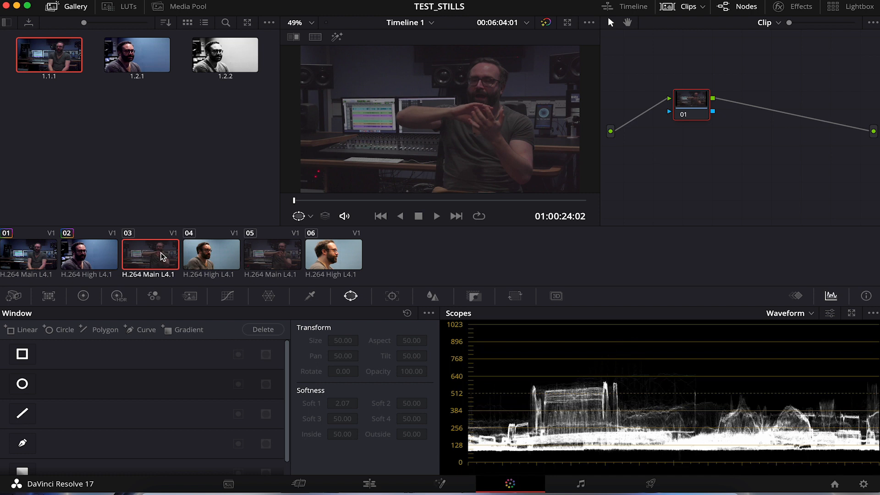
key(shift+minus)
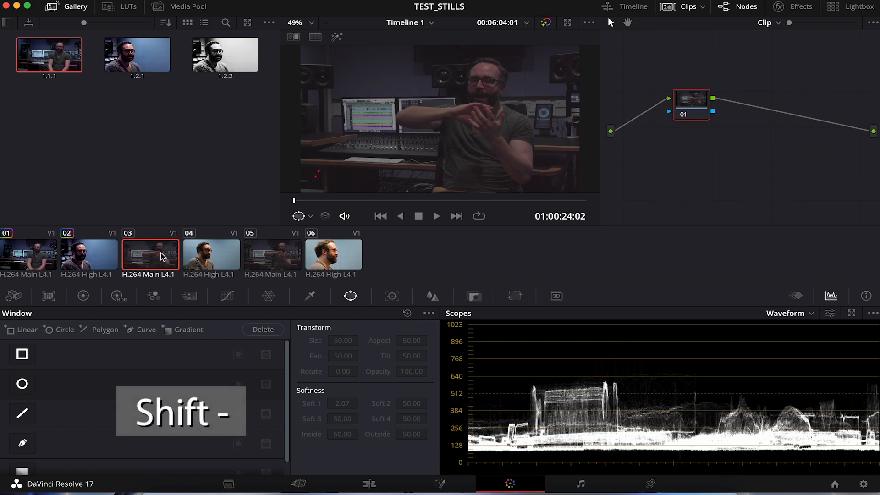
key(shift+minus)
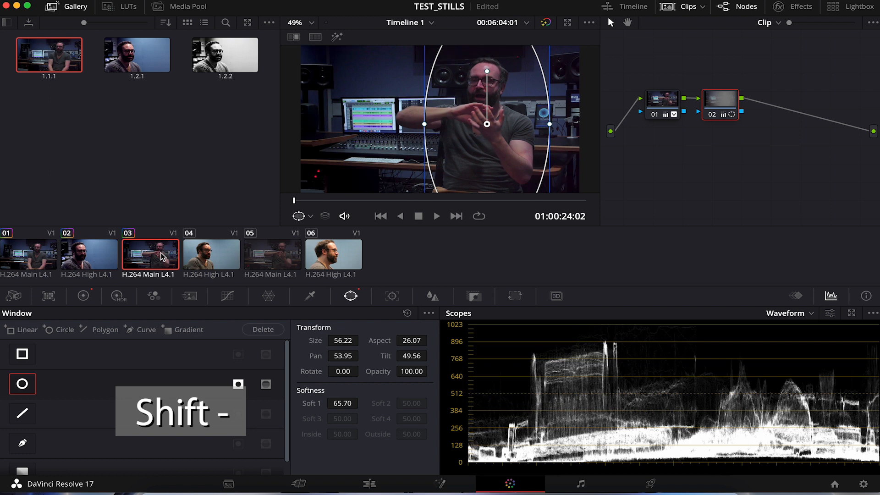
click(198, 261)
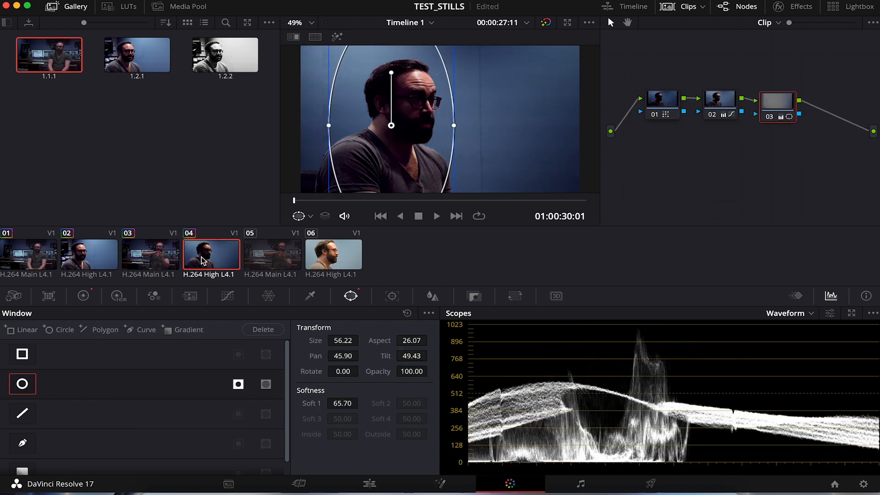
click(261, 256)
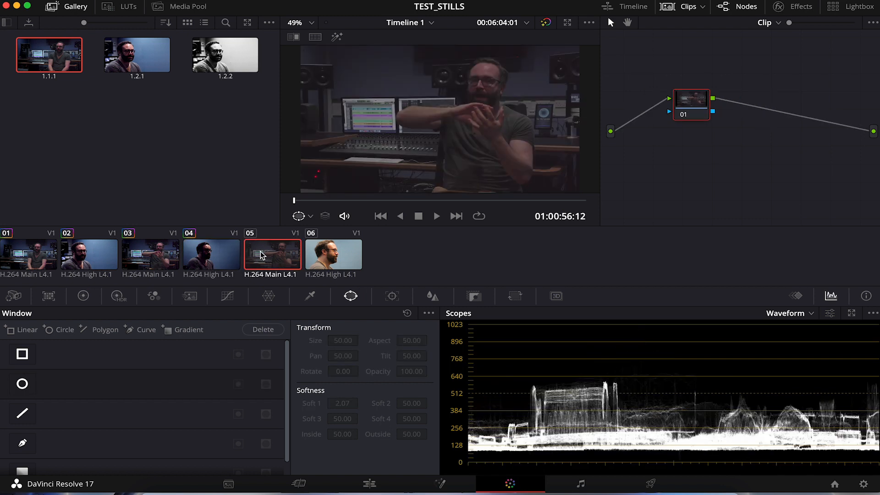
click(334, 258)
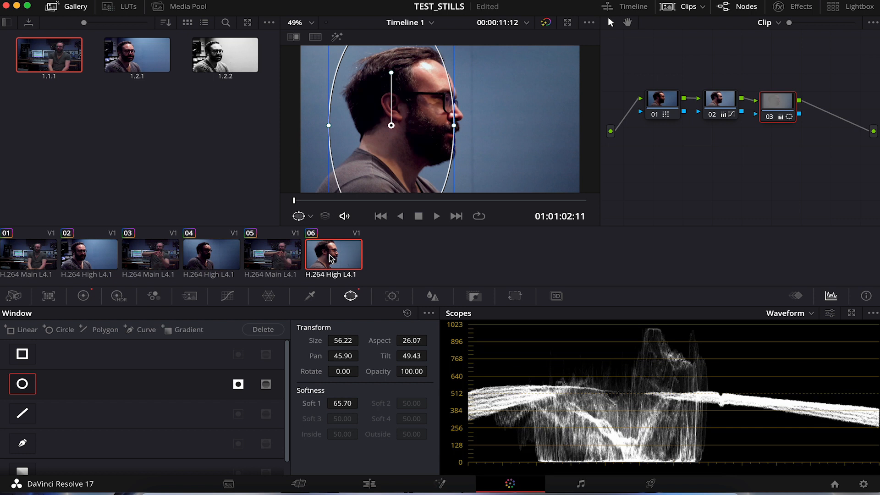
- Review the copied grades on the clips from 01 through 06
key(shift+equal)
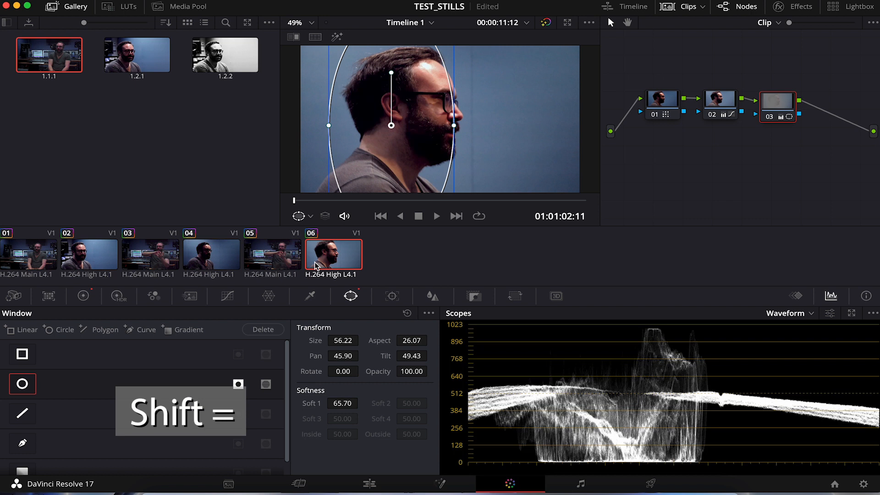
click(18, 266)
click(133, 262)
click(211, 259)
click(273, 259)
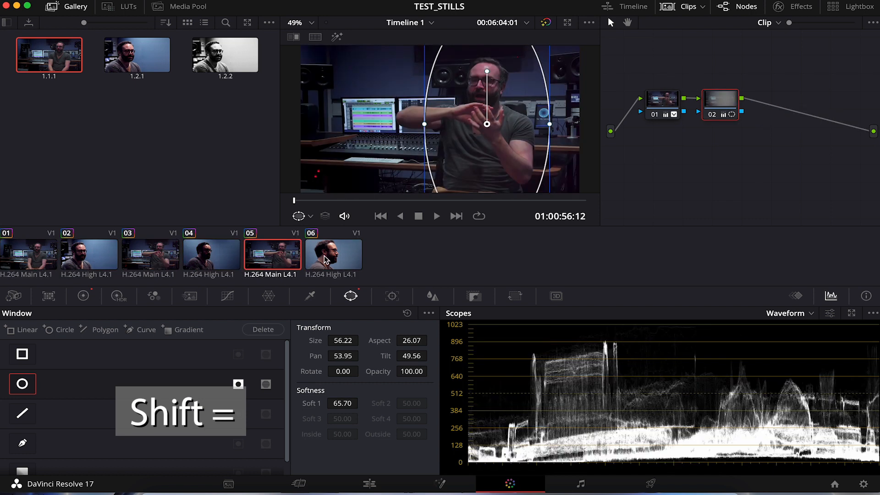
click(335, 258)
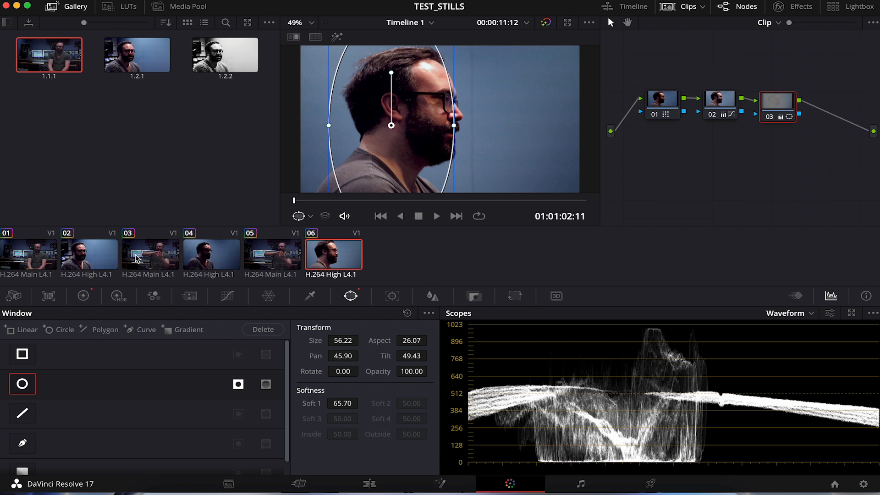
- Delete all nodes from clip 06's grade and go back to clip 01
drag(804, 138, 647, 83)
key(Delete)
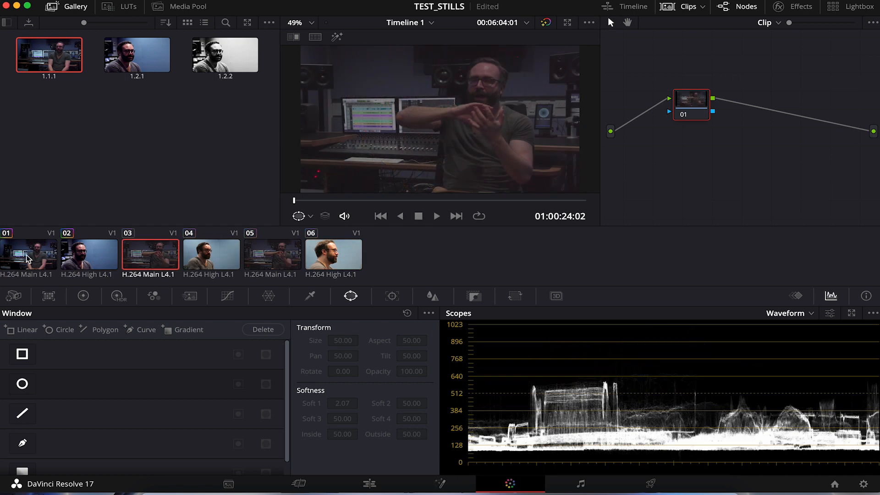
click(30, 259)
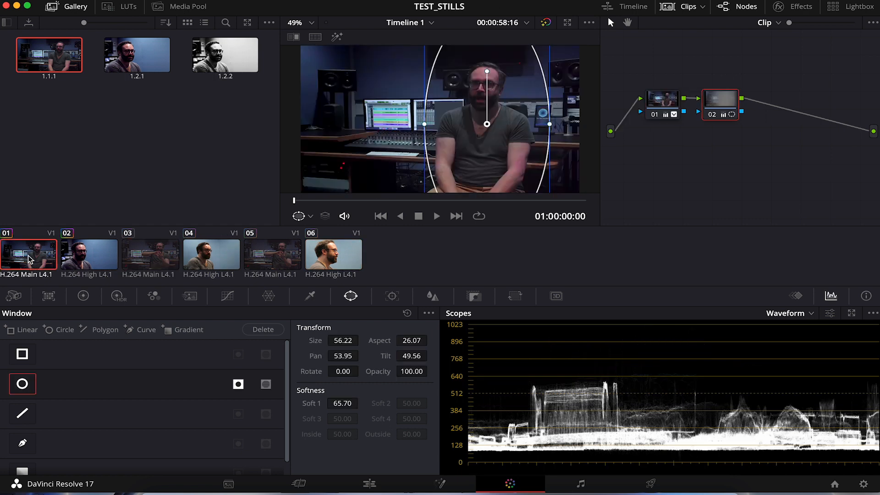
- Compare the existing grades on clips 01 and 02
click(83, 257)
click(39, 257)
click(87, 257)
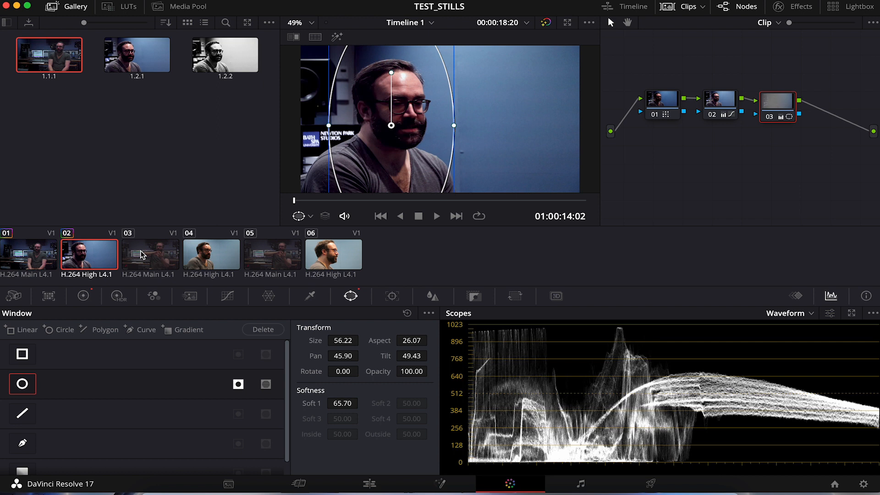
- Switch to the Edit page and copy the first timeline clip, UP_ET_CAM1_C0003-005_1.mp4
click(375, 488)
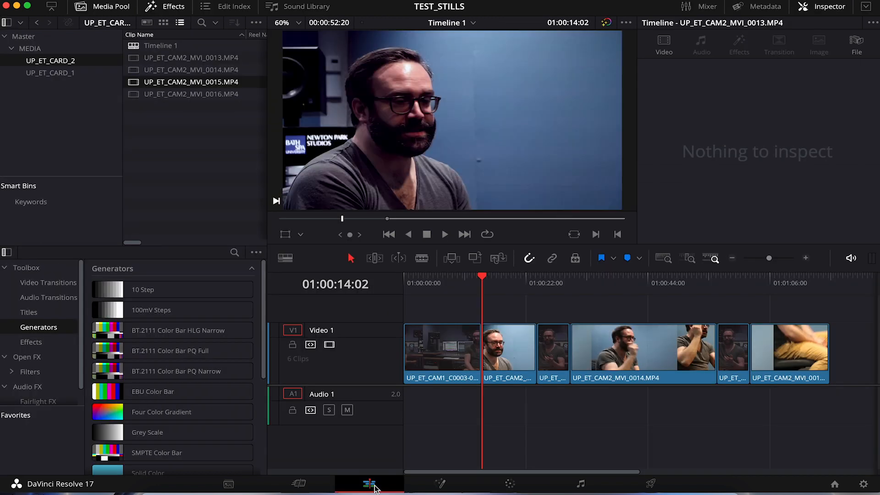
drag(436, 279, 441, 305)
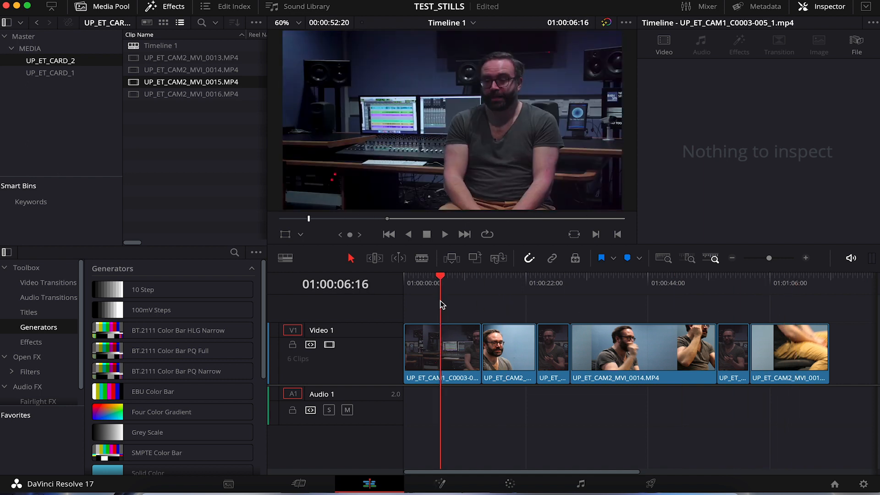
click(450, 351)
right_click(450, 350)
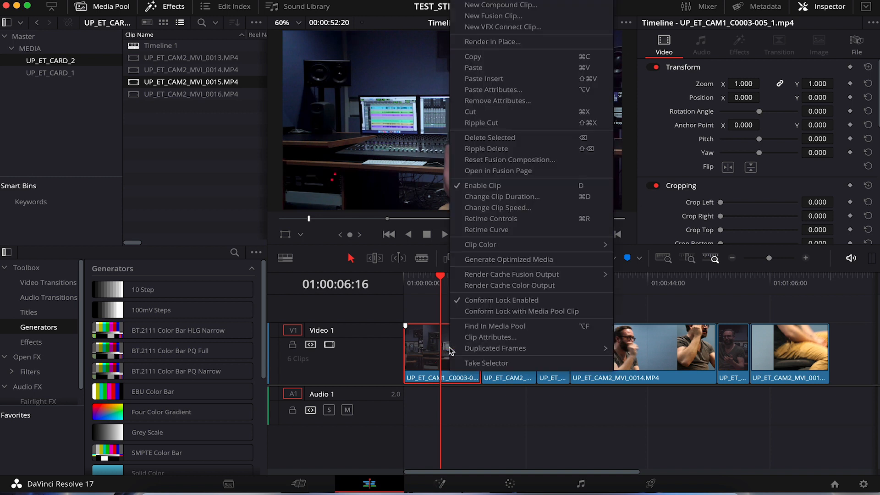
click(495, 57)
- Paste only the Color Correction attribute onto the third and fifth timeline clips, and check the grade on both
click(554, 353)
super+click(735, 362)
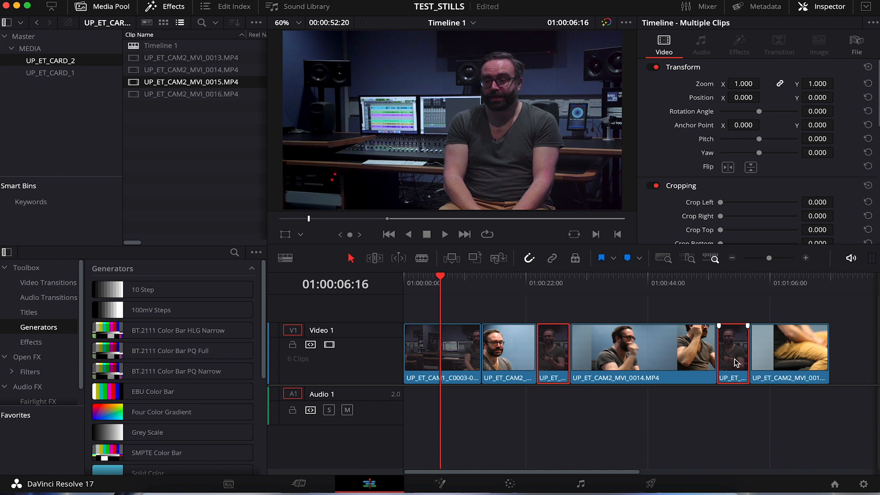
right_click(554, 352)
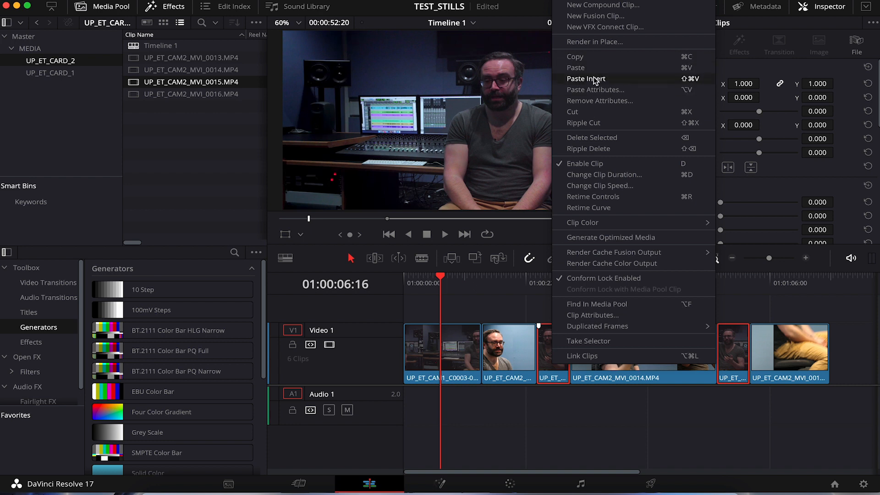
click(633, 89)
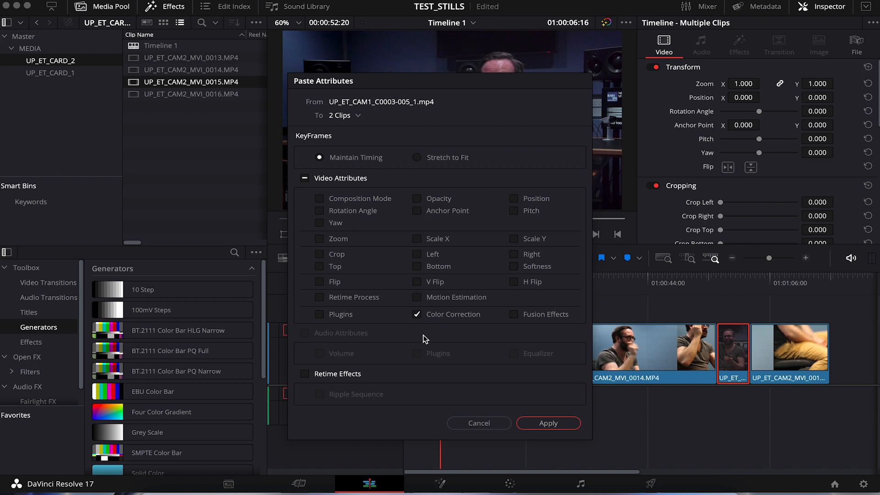
click(548, 423)
click(551, 285)
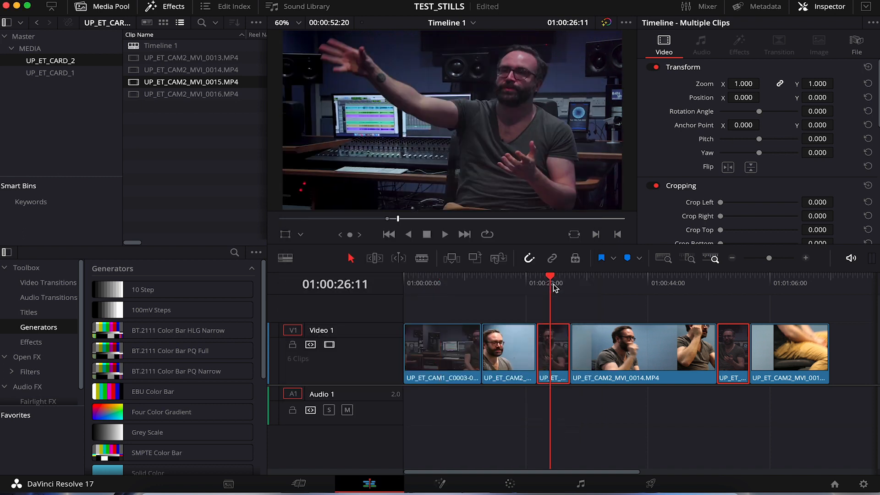
click(735, 290)
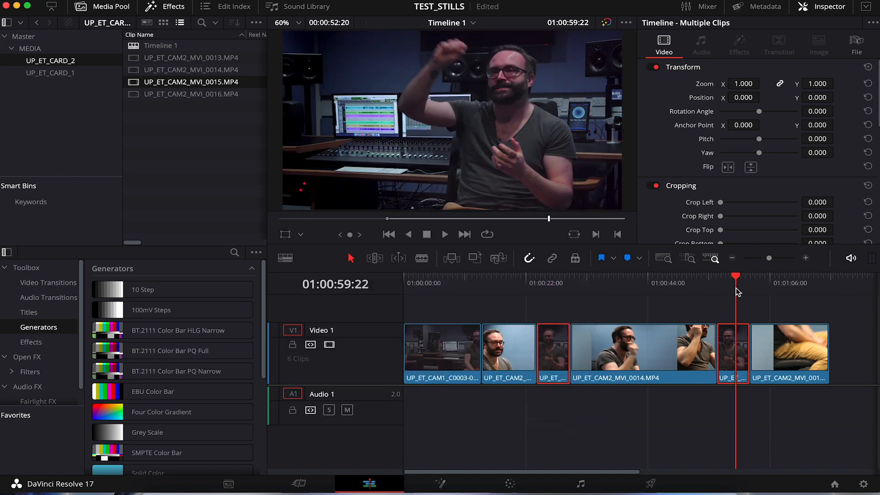
- Preview and copy the second timeline clip, UP_ET_CAM2_MVI_0013.MP4, as the grade source for the other close-ups
click(512, 353)
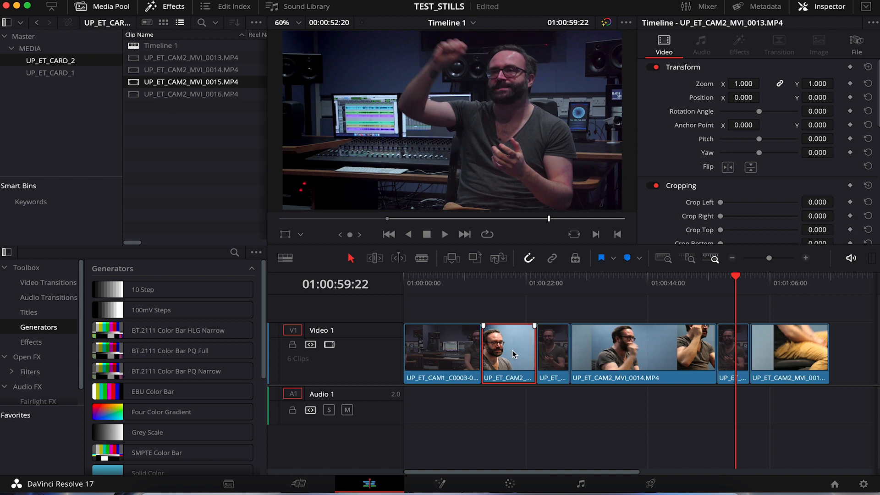
click(512, 281)
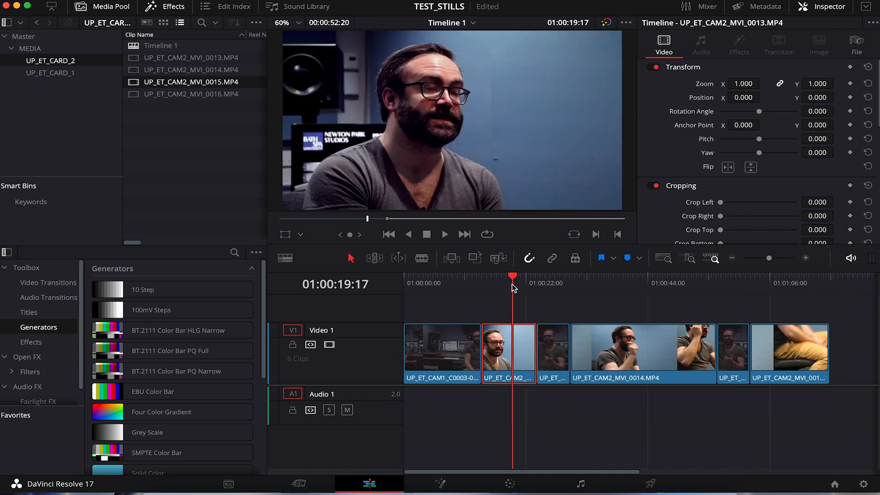
right_click(512, 350)
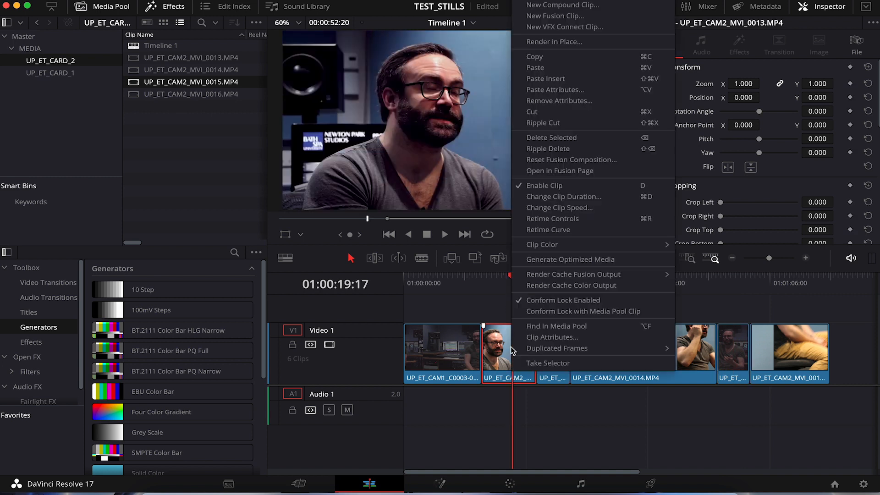
click(578, 60)
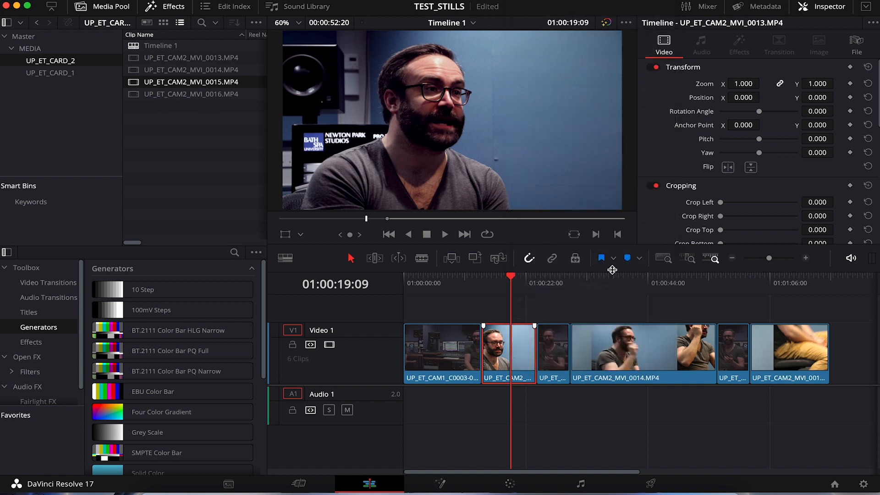
- Paste only the Color Correction attribute onto the fourth and sixth timeline clips
click(628, 345)
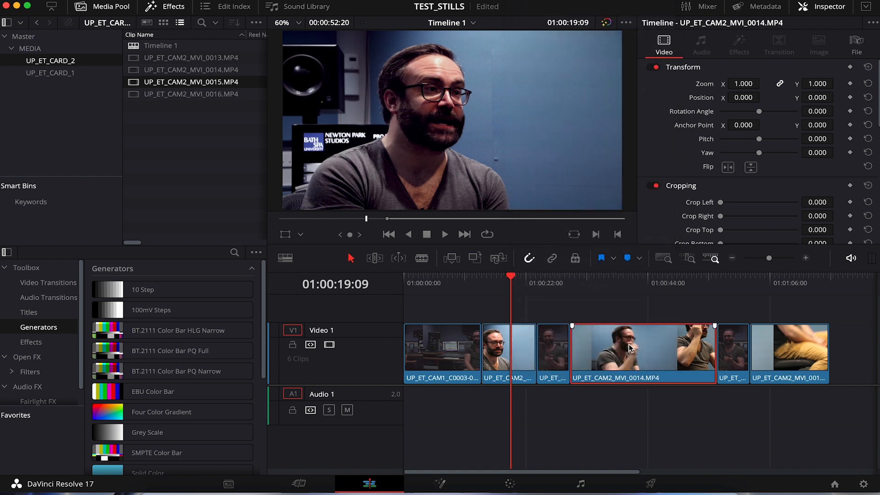
super+click(797, 356)
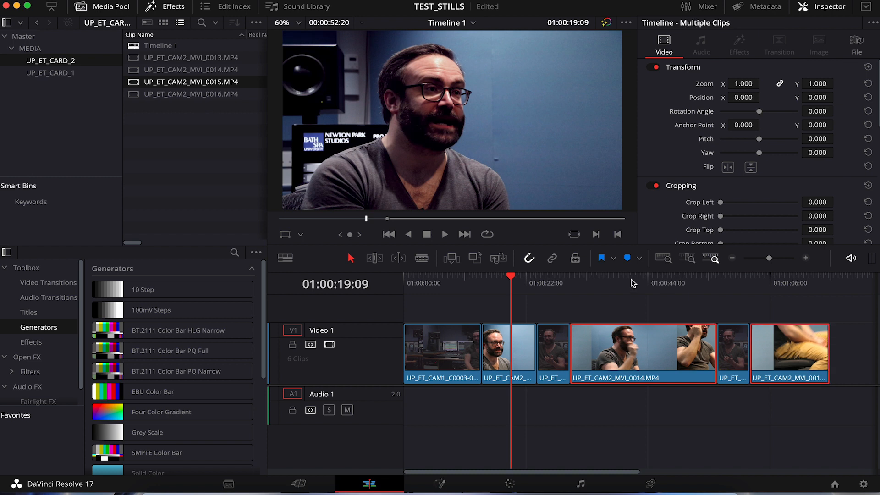
right_click(644, 353)
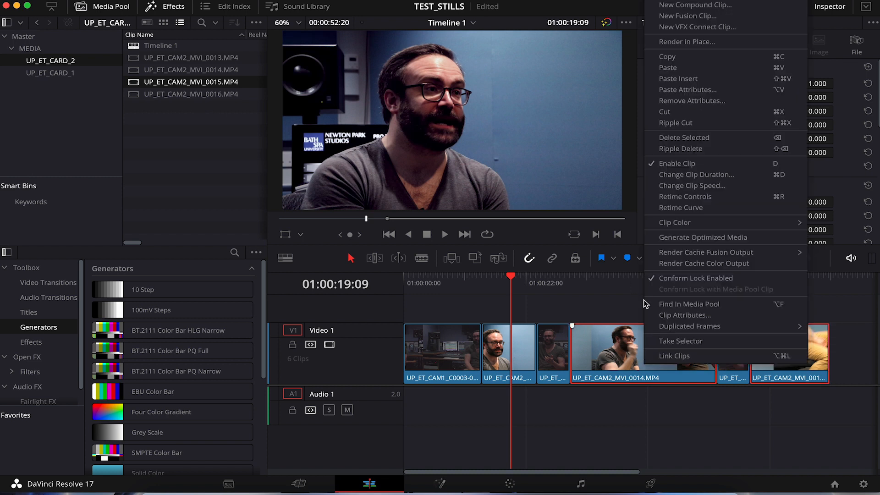
click(686, 91)
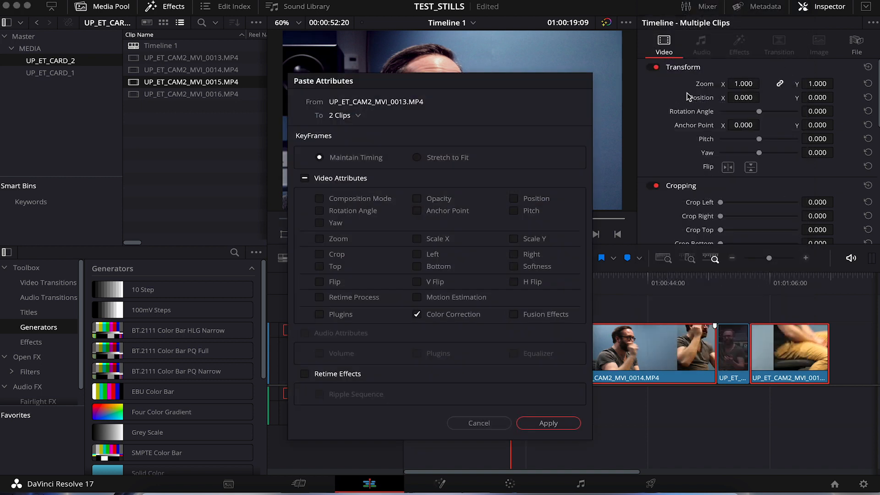
click(538, 415)
- Move the playhead back to the first clip, return to the Color page and save the project
drag(498, 297, 446, 301)
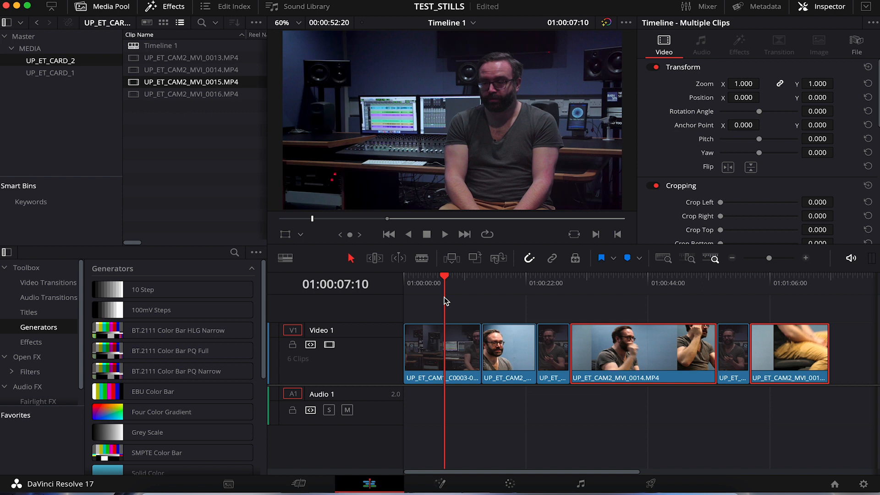
click(510, 483)
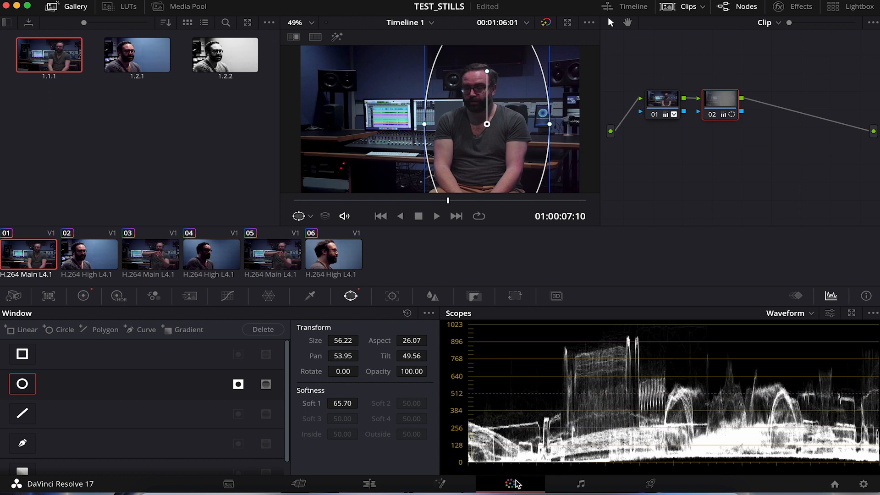
key(super+s)
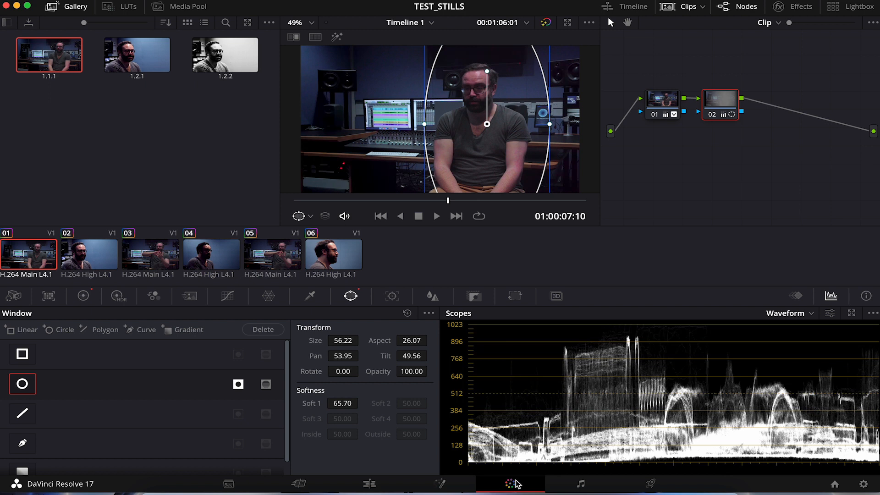